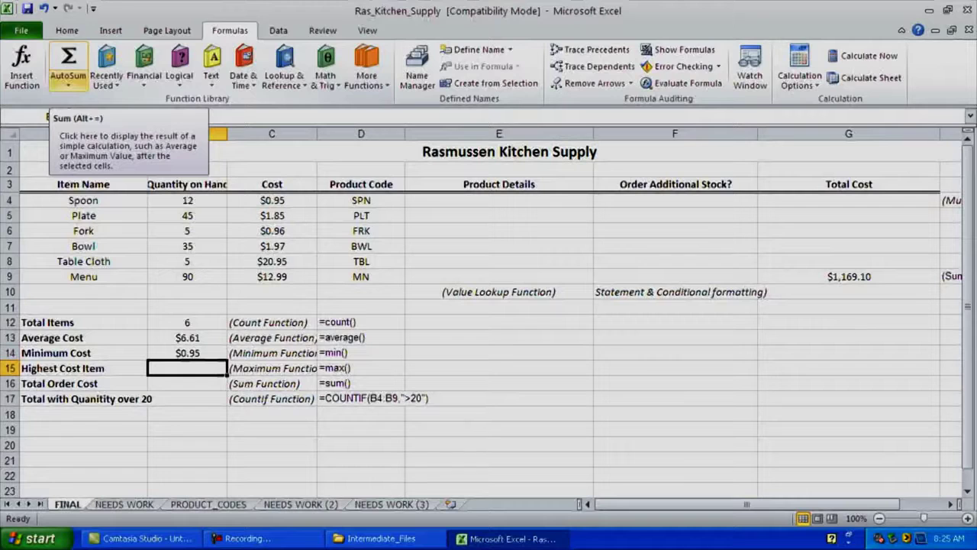
Step: Browse the AutoSum and Recently Used function lists on the Formulas tab
{"action": "left_click", "coordinate": [68, 85]}
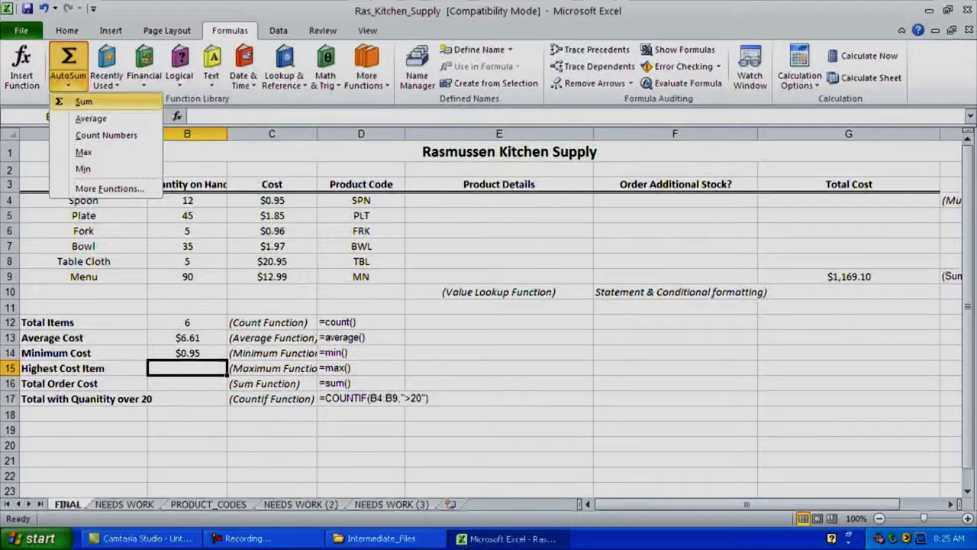
{"action": "left_click", "coordinate": [106, 79]}
{"action": "key", "text": "Escape"}
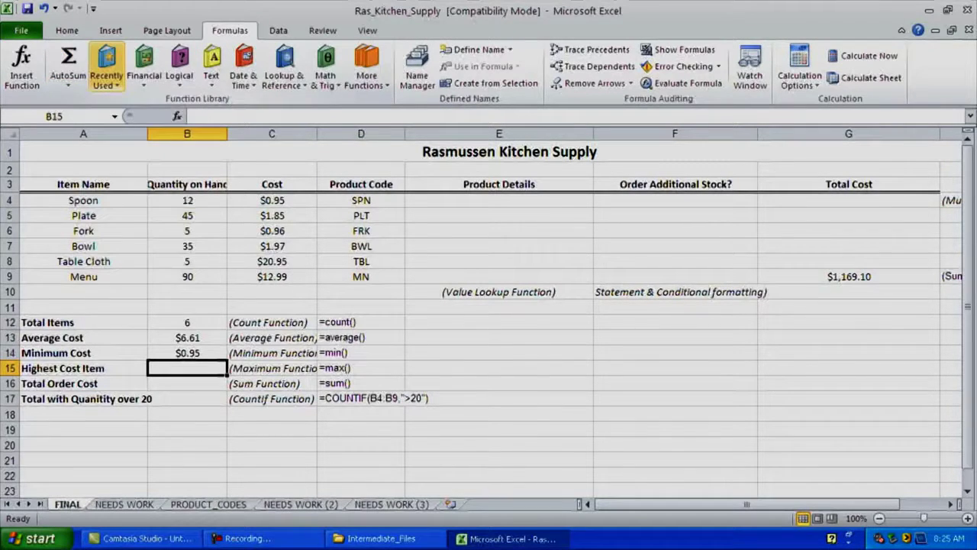
{"action": "key", "text": "Down"}
{"action": "key", "text": "Down"}
{"action": "key", "text": "Down"}
{"action": "key", "text": "Down"}
{"action": "key", "text": "Down"}
{"action": "key", "text": "Down"}
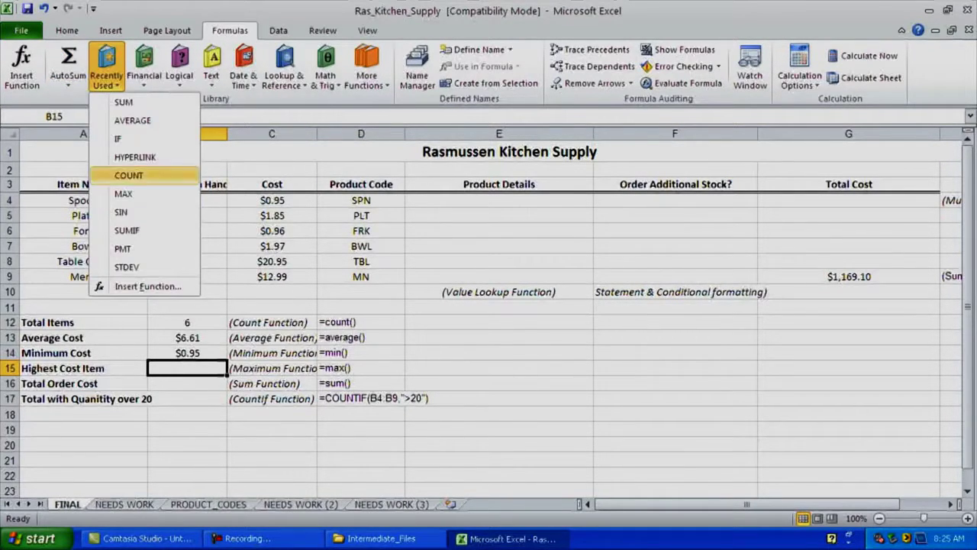
{"action": "key", "text": "Down"}
{"action": "key", "text": "Down"}
{"action": "key", "text": "Down"}
{"action": "key", "text": "Down"}
{"action": "key", "text": "Down"}
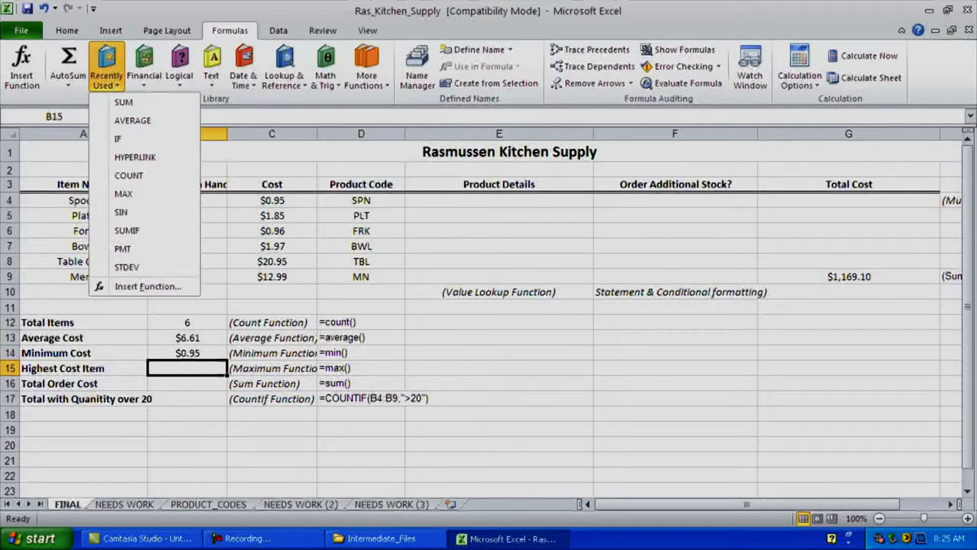
Step: Browse the Financial through Math & Trig categories, then start B15's formula via Insert Function
{"action": "key", "text": "Right"}
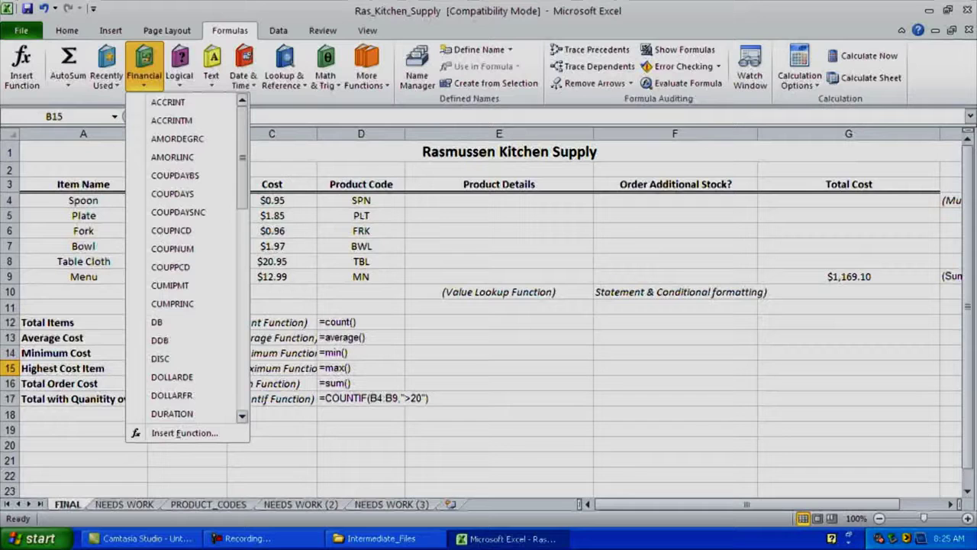
{"action": "key", "text": "Right"}
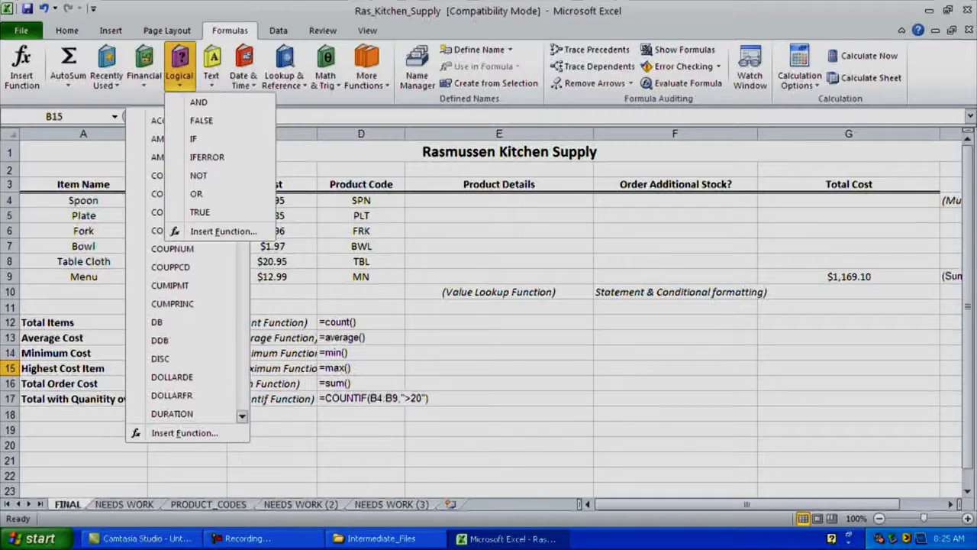
{"action": "key", "text": "Right"}
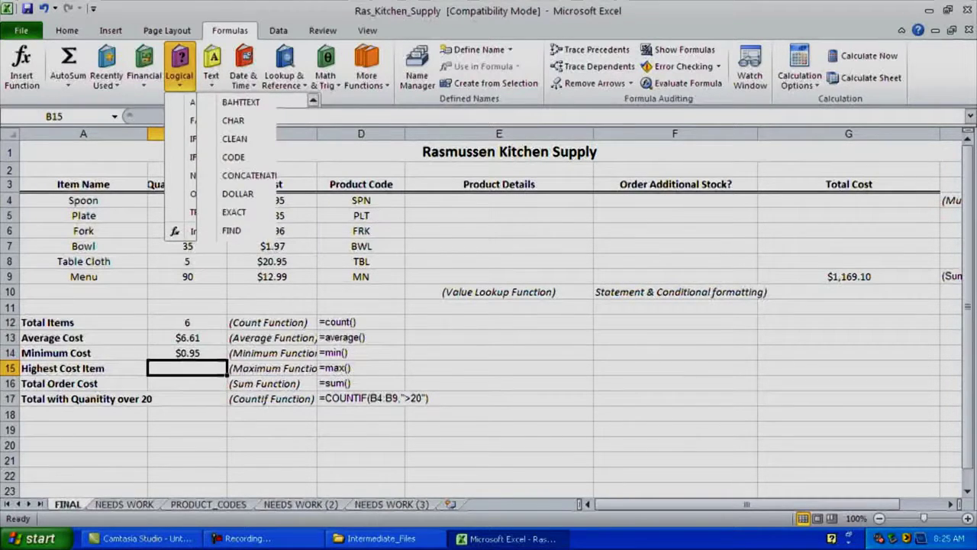
{"action": "key", "text": "Right"}
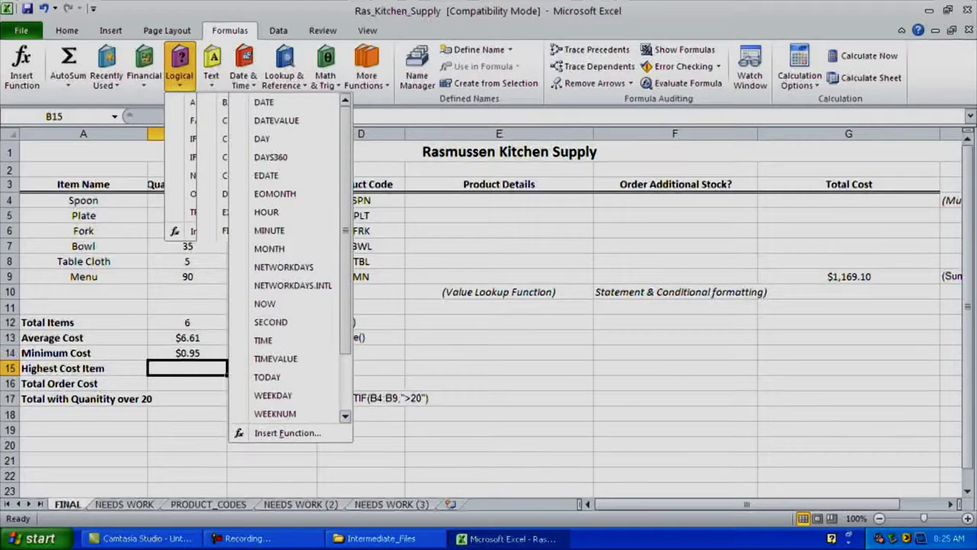
{"action": "key", "text": "Right"}
{"action": "key", "text": "Right"}
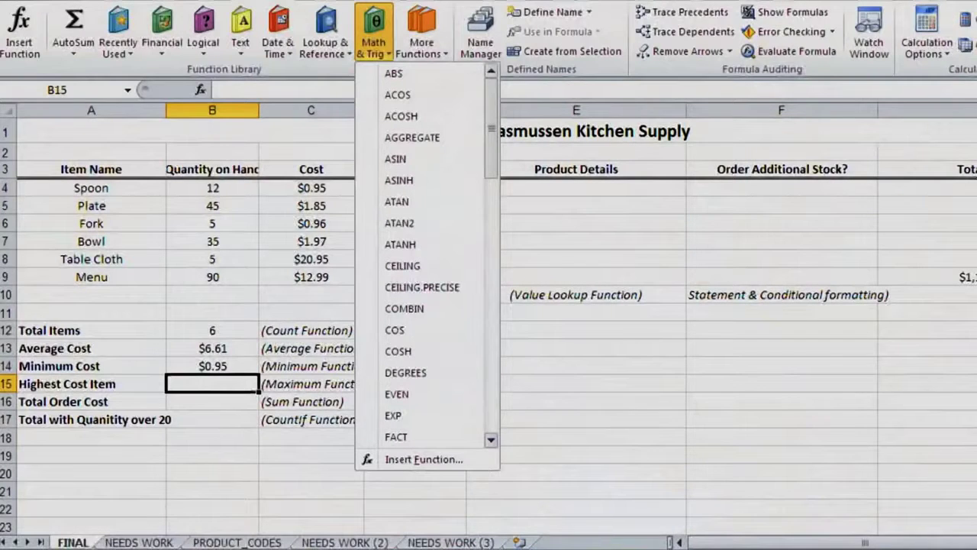
{"action": "key", "text": "Escape"}
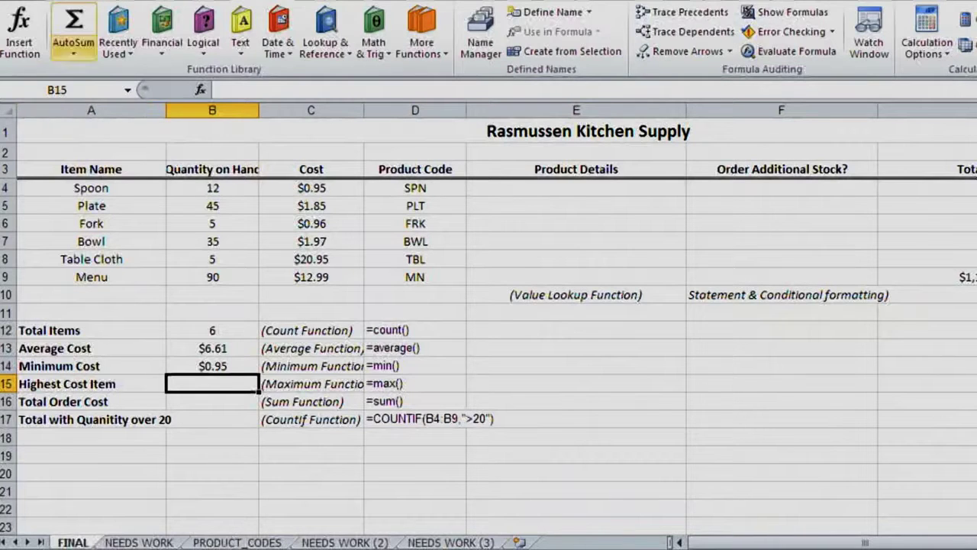
{"action": "left_click", "coordinate": [20, 34]}
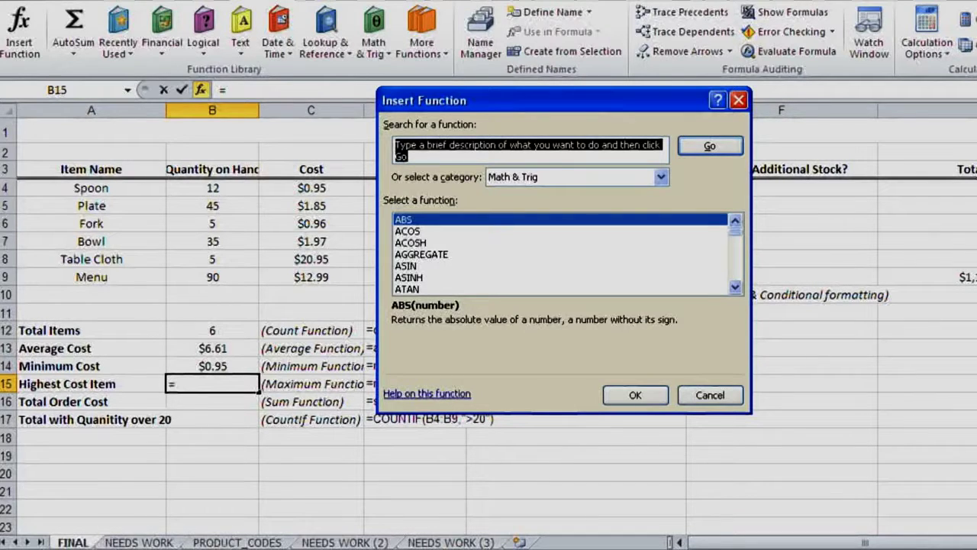
Step: Set the Insert Function category to All
{"action": "left_click", "coordinate": [661, 177]}
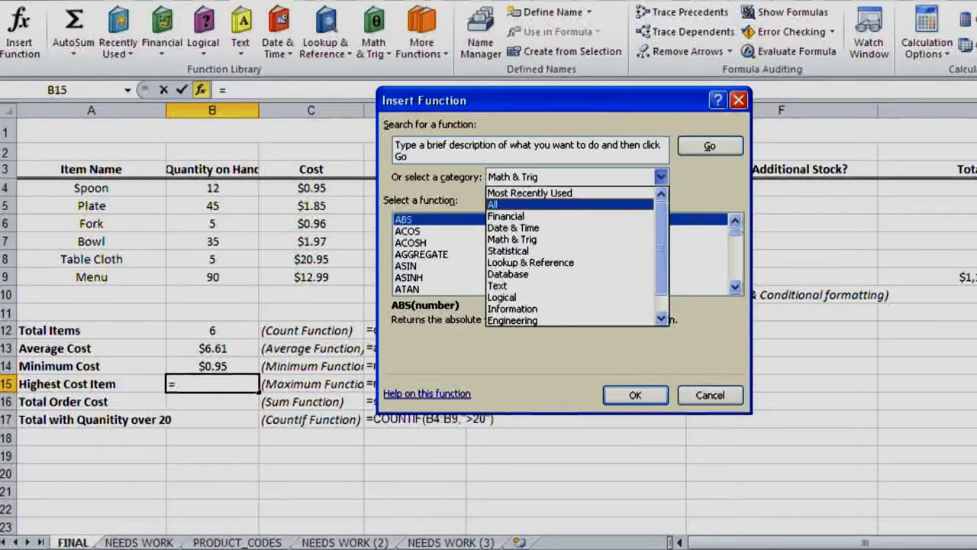
{"action": "left_click", "coordinate": [492, 205]}
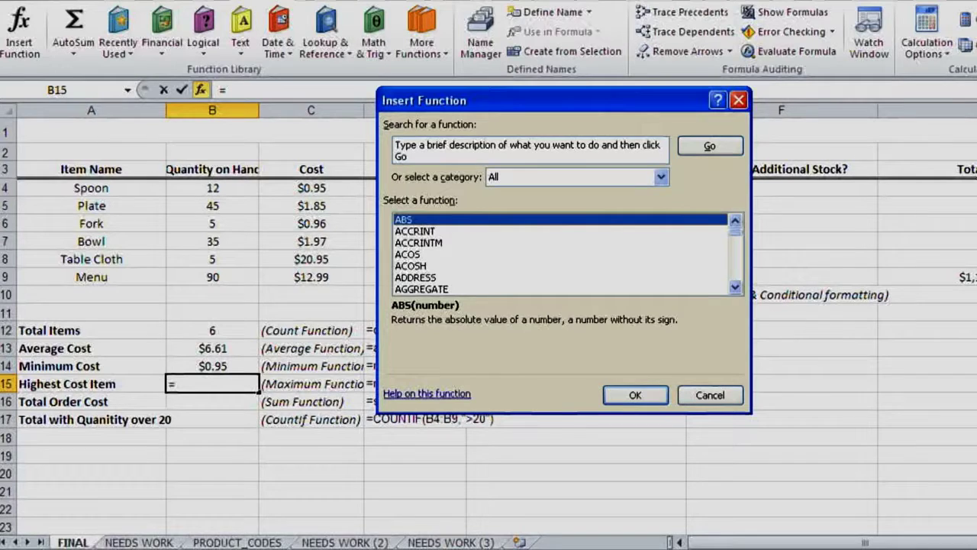
{"action": "scroll", "coordinate": [561, 253], "scroll_direction": "down", "scroll_amount": 4}
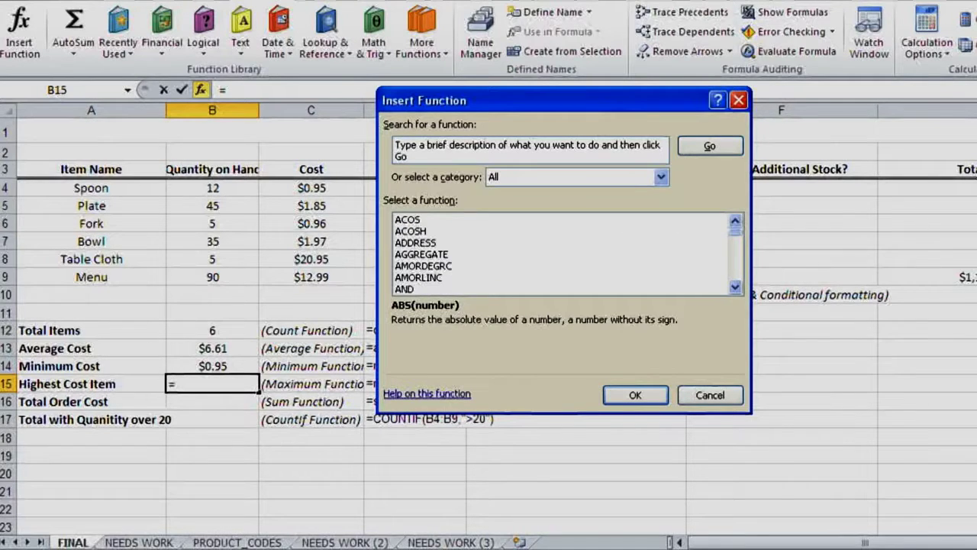
{"action": "scroll", "coordinate": [561, 253], "scroll_direction": "down", "scroll_amount": 6}
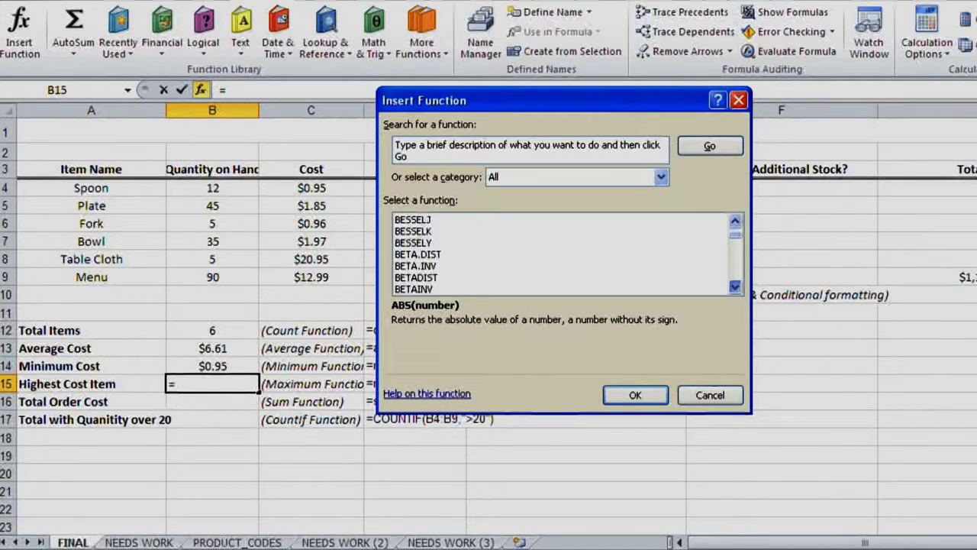
Step: Replace the function search text with 'maximum value'
{"action": "left_click", "coordinate": [546, 144]}
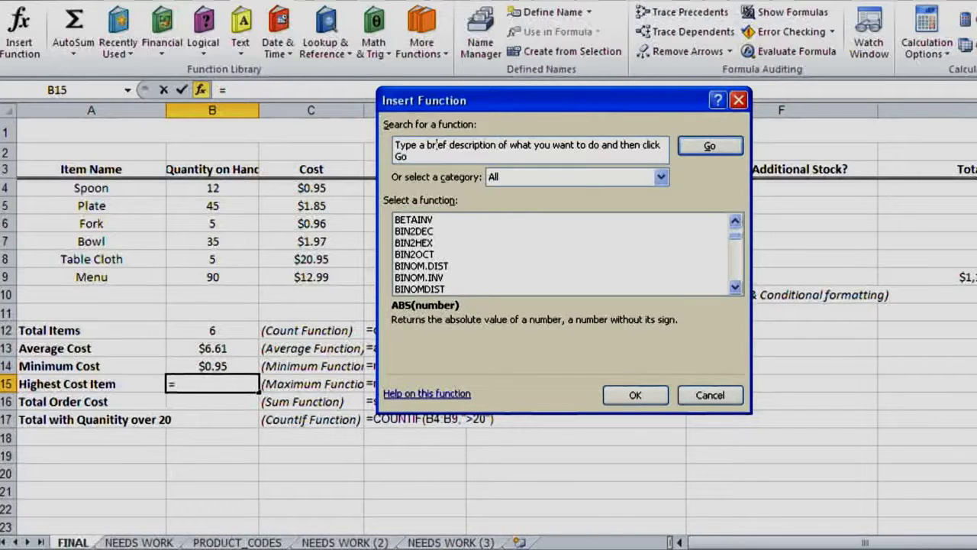
{"action": "triple_click", "coordinate": [437, 144]}
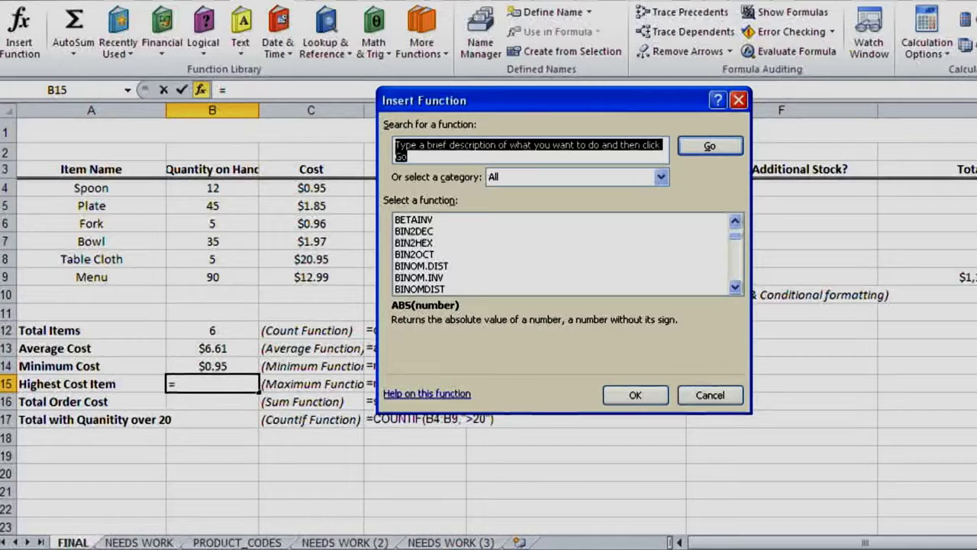
{"action": "type", "text": "m"}
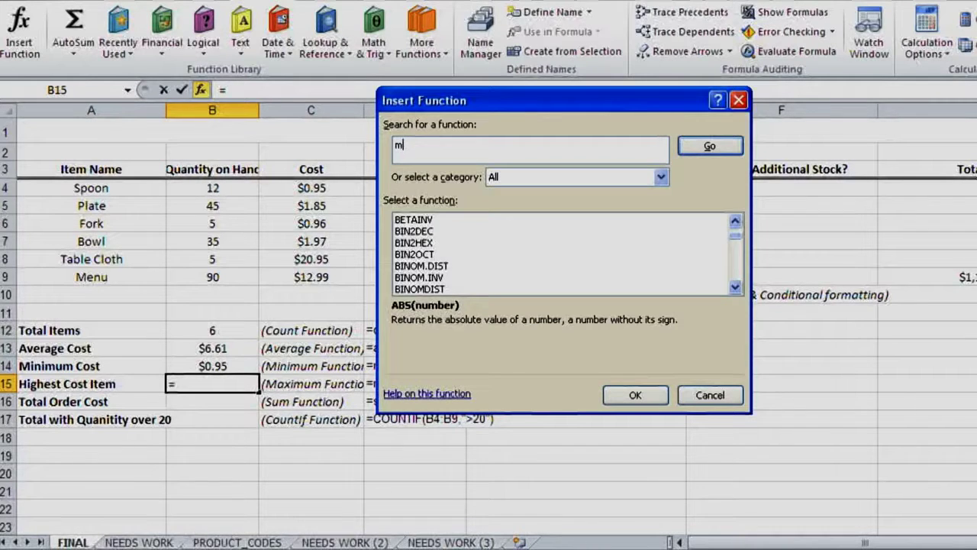
{"action": "type", "text": "aximum value"}
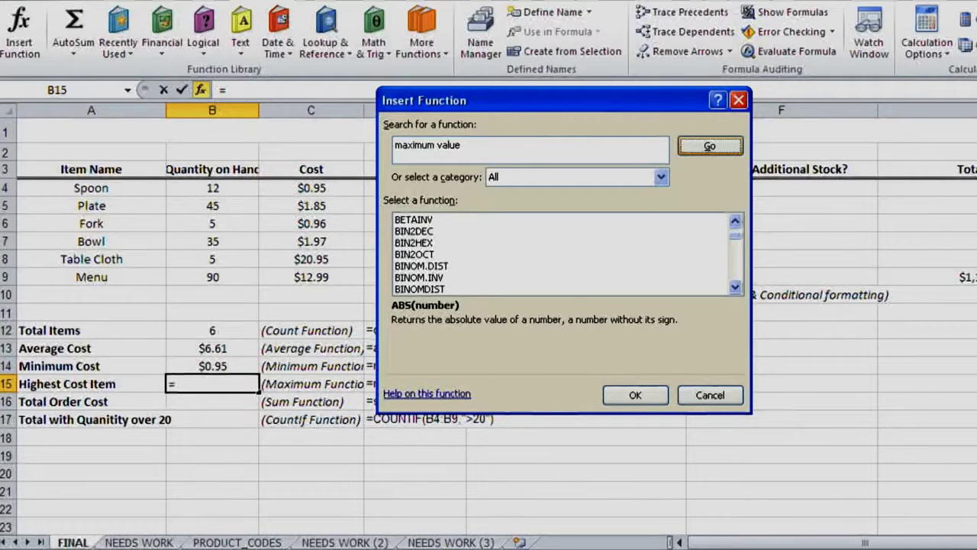
Step: Search 'maximum value', compare VALUE and MAXA, then insert MAX into B15 with range B12:B14
{"action": "left_click", "coordinate": [710, 146]}
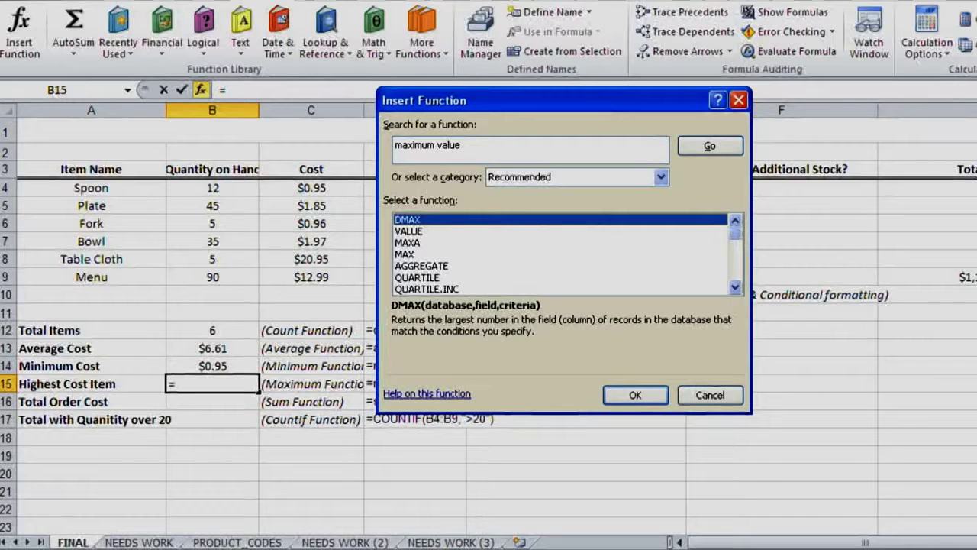
{"action": "left_click", "coordinate": [409, 231]}
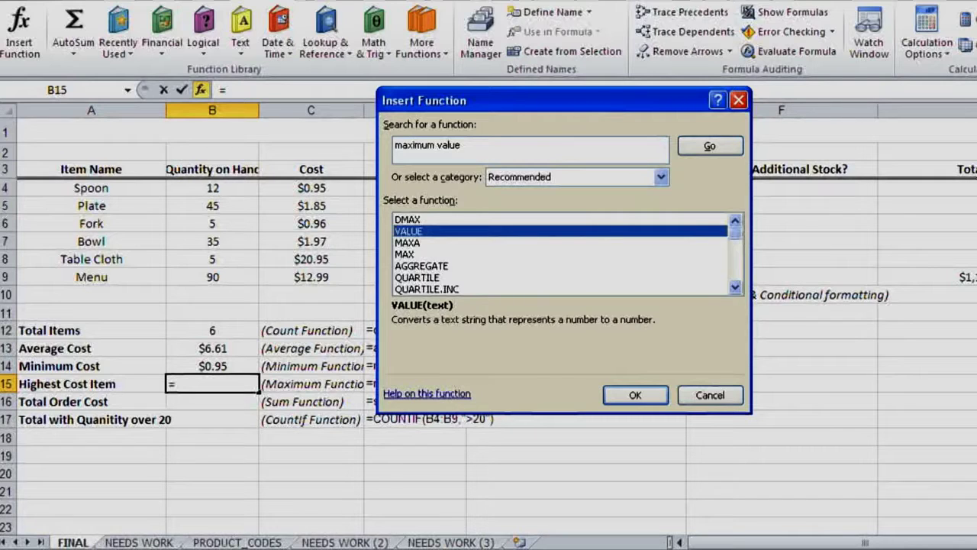
{"action": "left_click", "coordinate": [407, 242]}
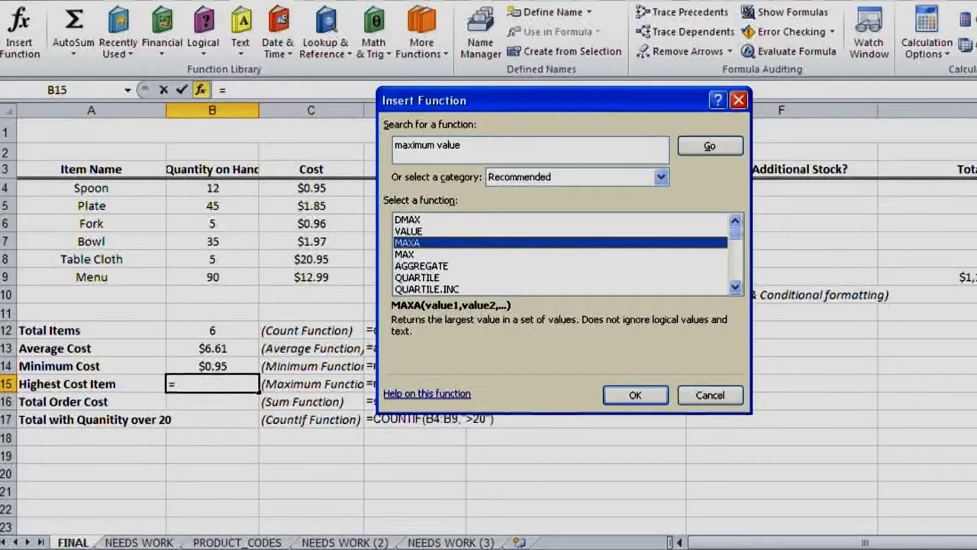
{"action": "left_click", "coordinate": [404, 254]}
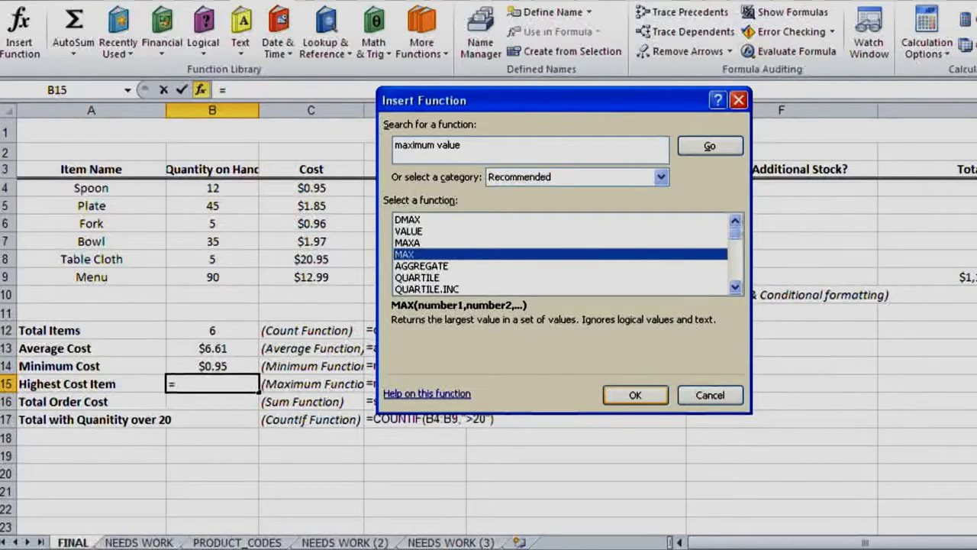
{"action": "left_click", "coordinate": [635, 395]}
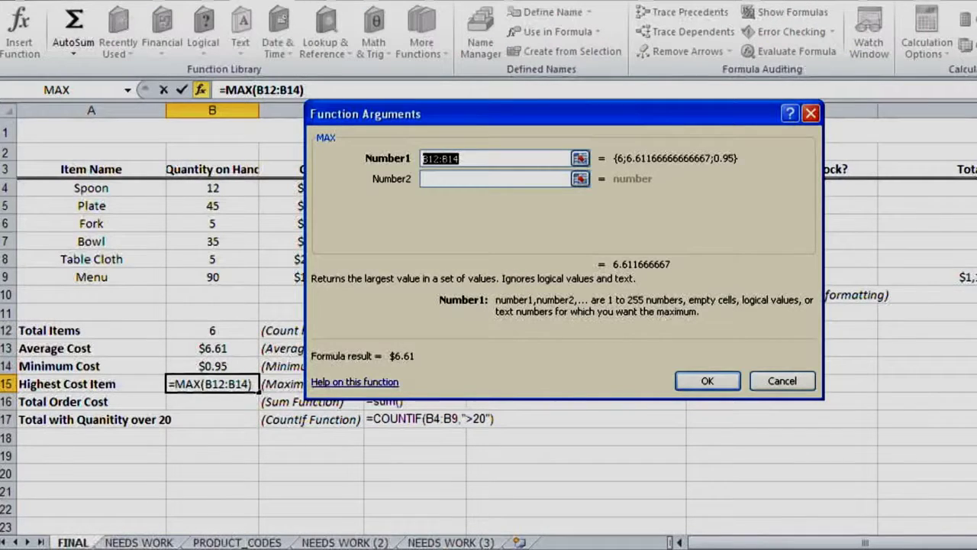
Step: Move the MAX Function Arguments dialog aside and begin erasing the B12:B14 range
{"action": "left_click", "coordinate": [459, 158]}
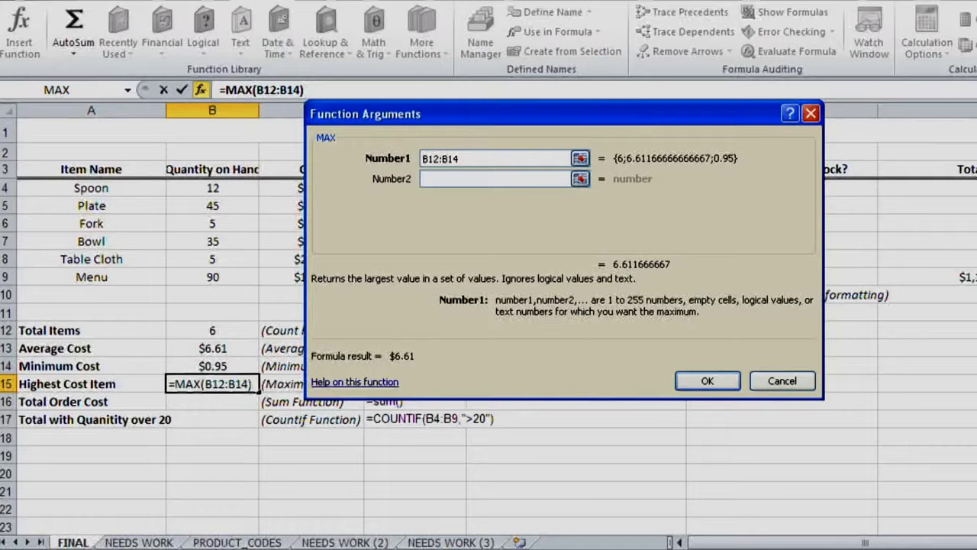
{"action": "left_click_drag", "start_coordinate": [535, 114], "coordinate": [762, 115]}
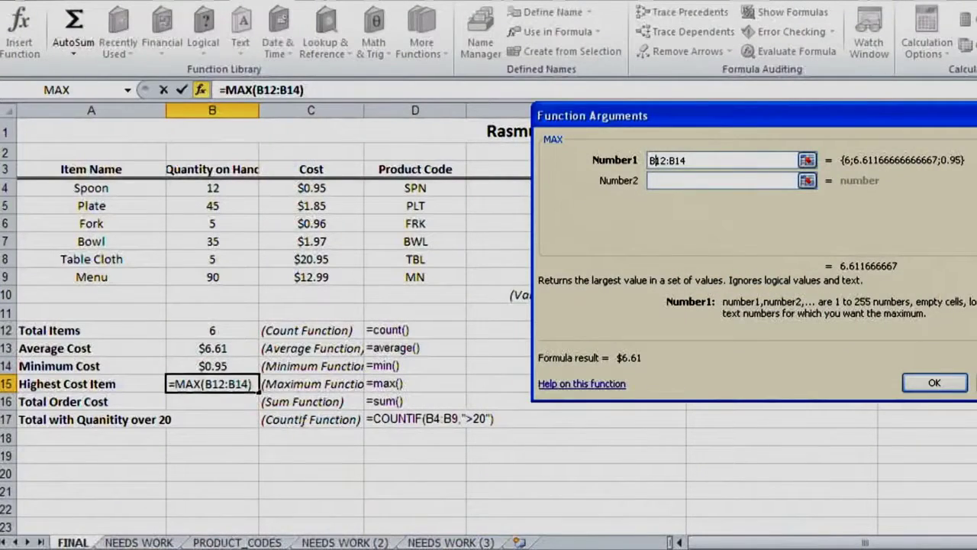
{"action": "key", "text": "BackSpace"}
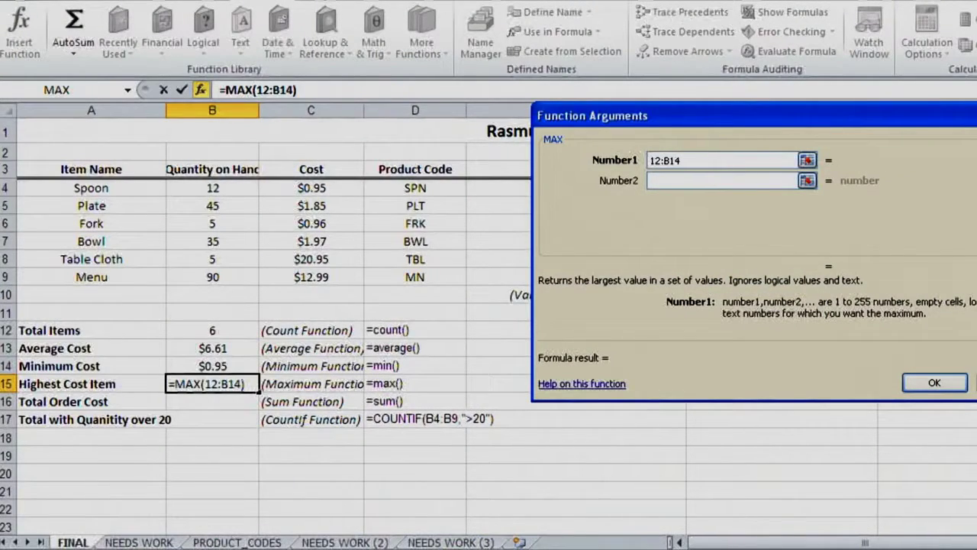
Step: Retype the MAX range as C4:C9, then clear it and drag-select C4:C9 on the sheet
{"action": "type", "text": "c"}
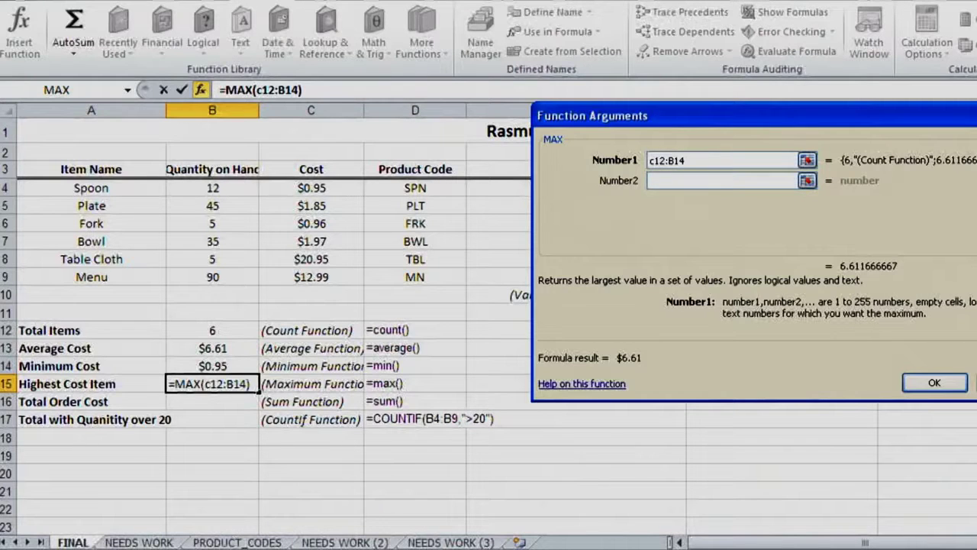
{"action": "key", "text": "Delete"}
{"action": "key", "text": "Delete"}
{"action": "type", "text": "4"}
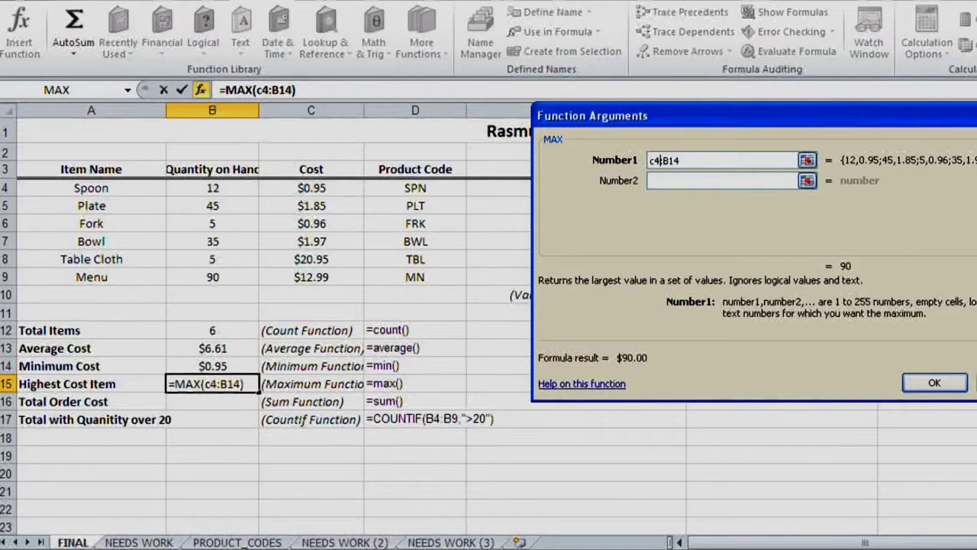
{"action": "key", "text": "BackSpace"}
{"action": "key", "text": "BackSpace"}
{"action": "key", "text": "BackSpace"}
{"action": "type", "text": "c9"}
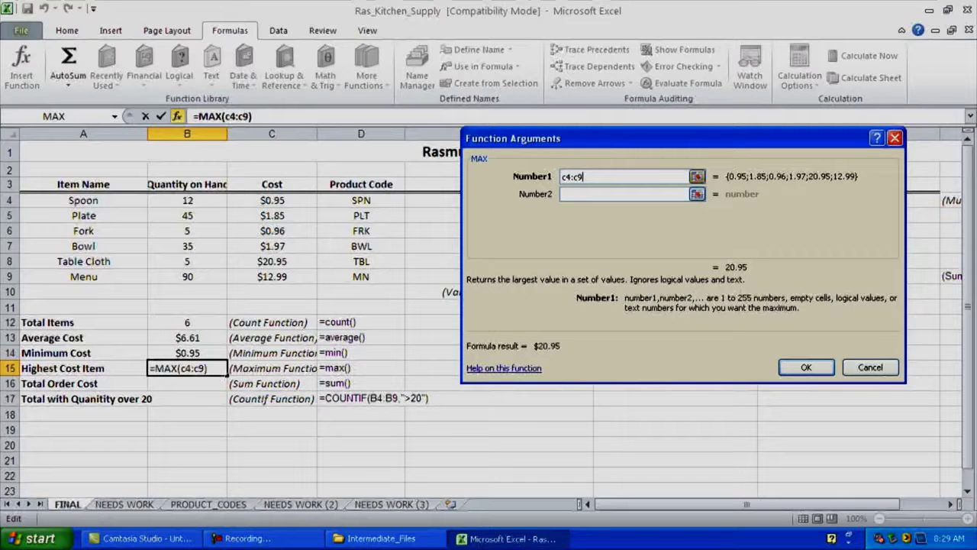
{"action": "key", "text": "BackSpace"}
{"action": "key", "text": "BackSpace"}
{"action": "key", "text": "BackSpace"}
{"action": "key", "text": "BackSpace"}
{"action": "key", "text": "BackSpace"}
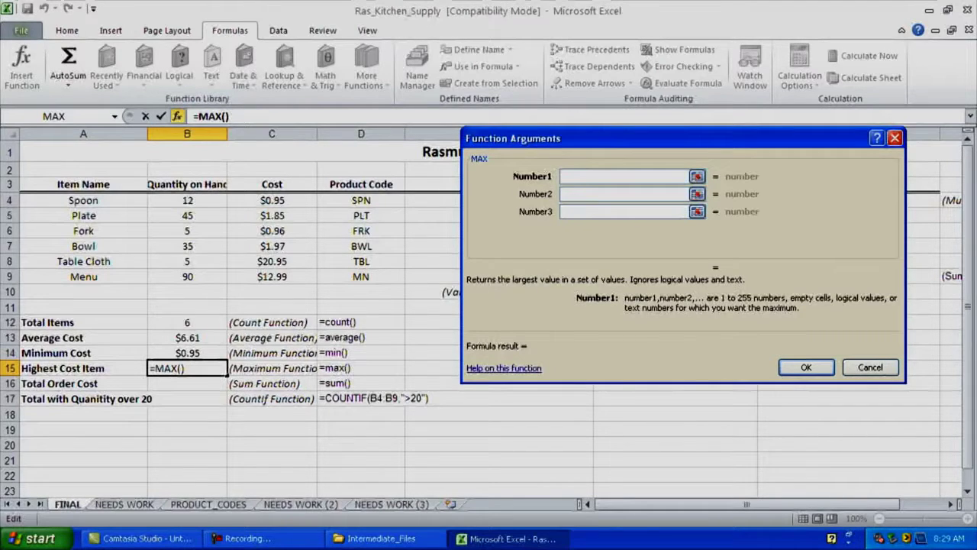
{"action": "left_click_drag", "start_coordinate": [271, 200], "coordinate": [272, 276]}
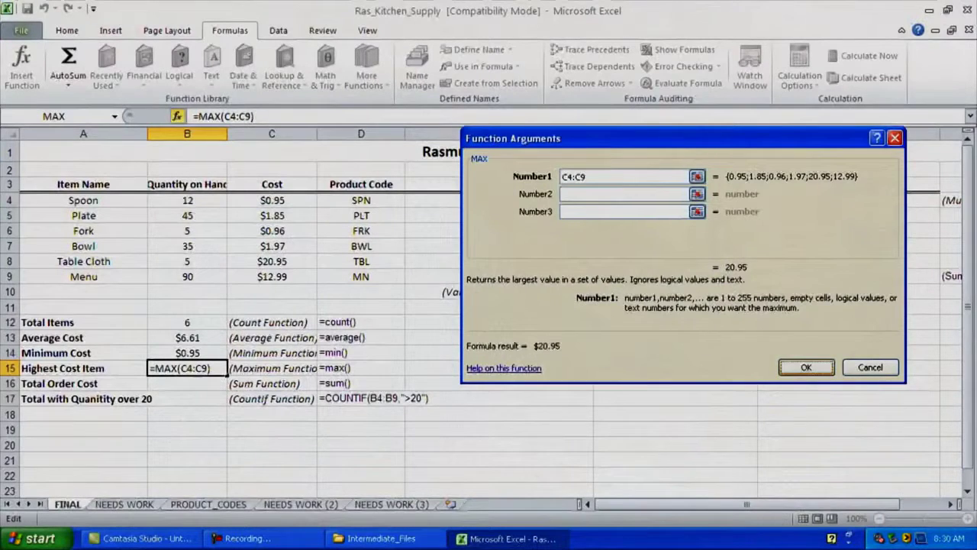
Step: Confirm =MAX(C4:C9) in B15, returning $20.95
{"action": "key", "text": "Return"}
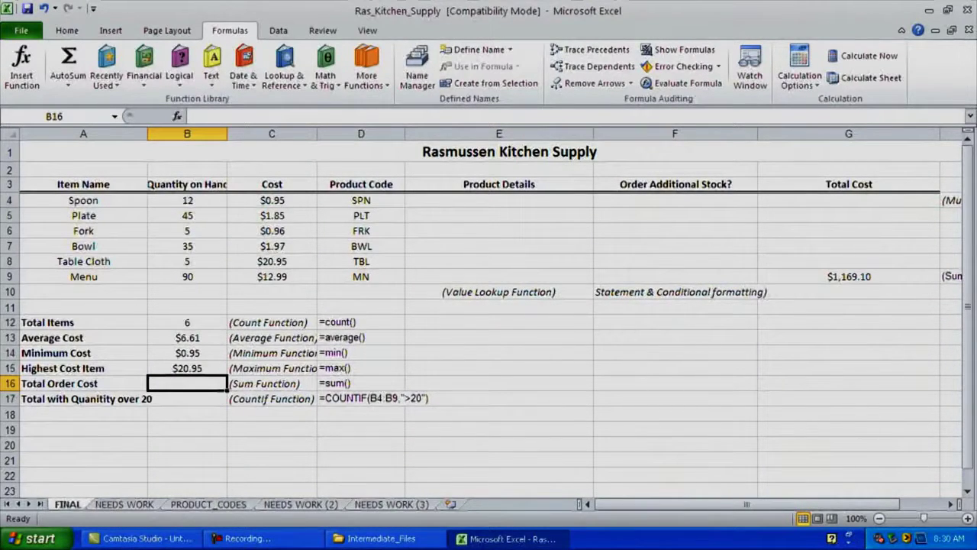
Step: Point out the spoon quantity in B4 and cost in C4 that feed the empty G4
{"action": "left_click", "coordinate": [849, 200]}
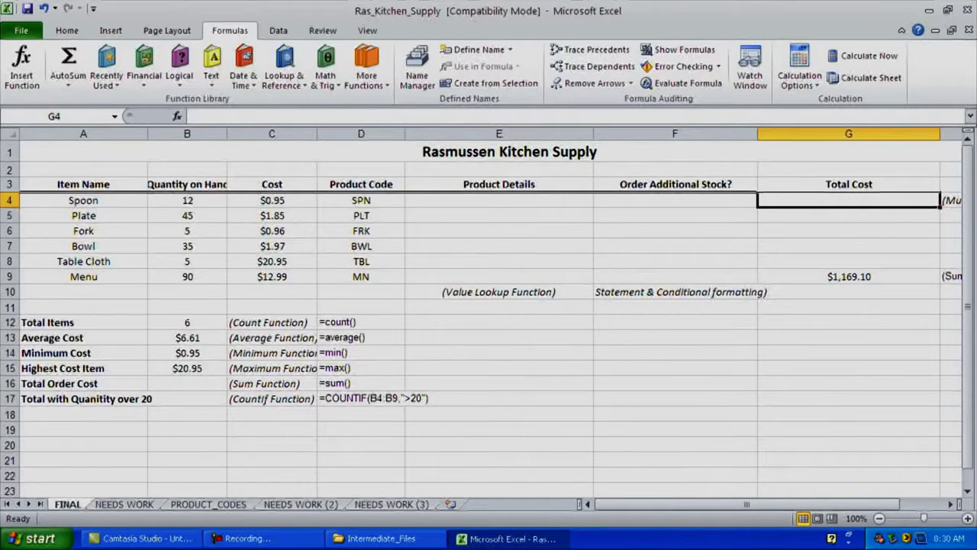
{"action": "left_click", "coordinate": [187, 200]}
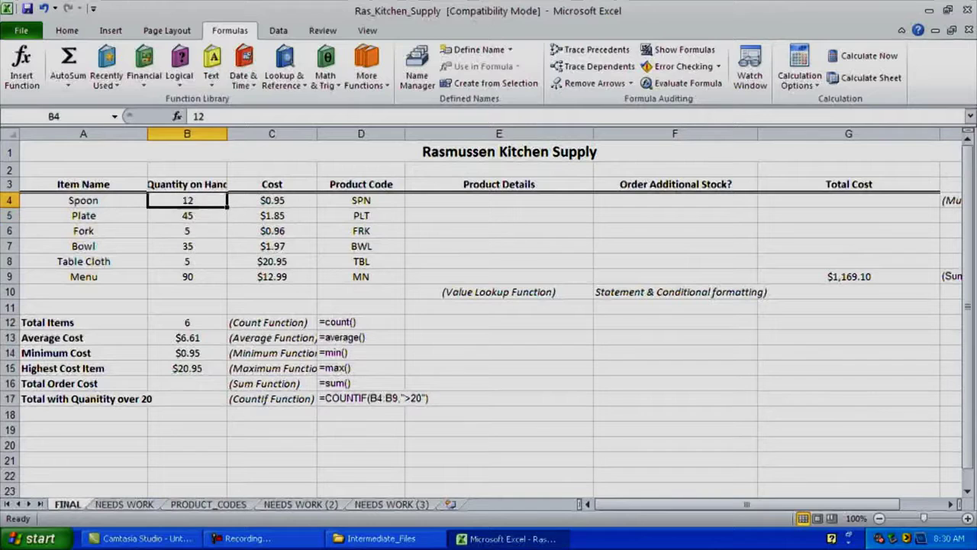
{"action": "left_click", "coordinate": [272, 200]}
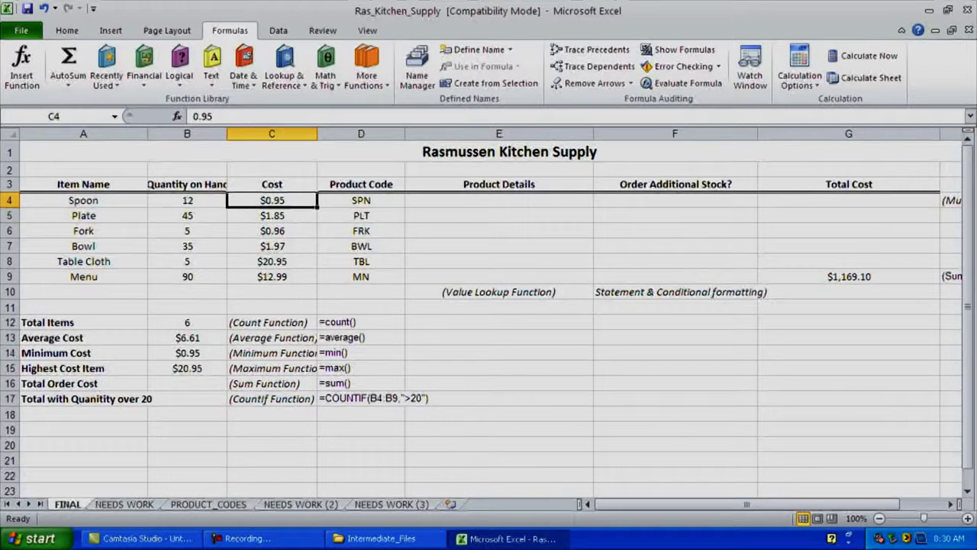
{"action": "left_click", "coordinate": [848, 200]}
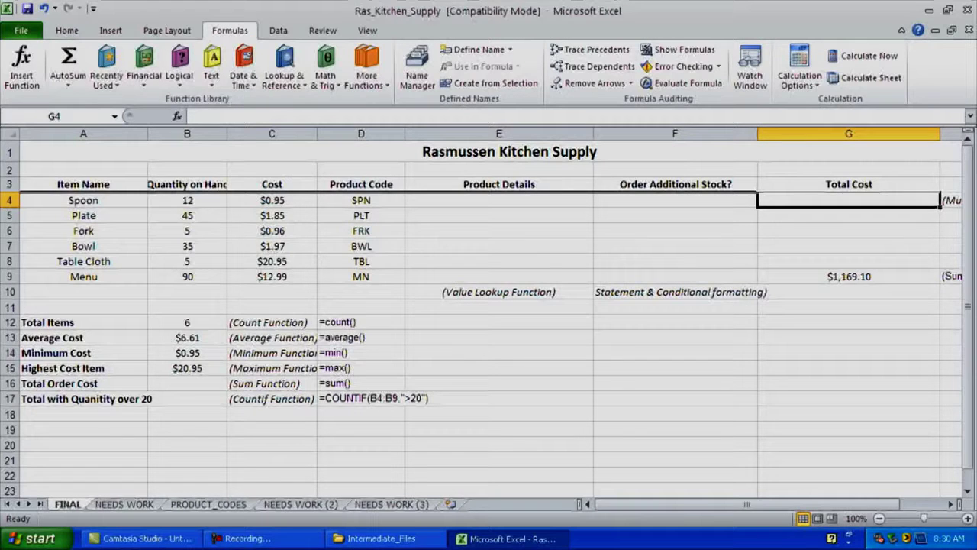
Step: Rename the G3 heading to 'Total Cost of Inventory'
{"action": "left_click", "coordinate": [849, 184]}
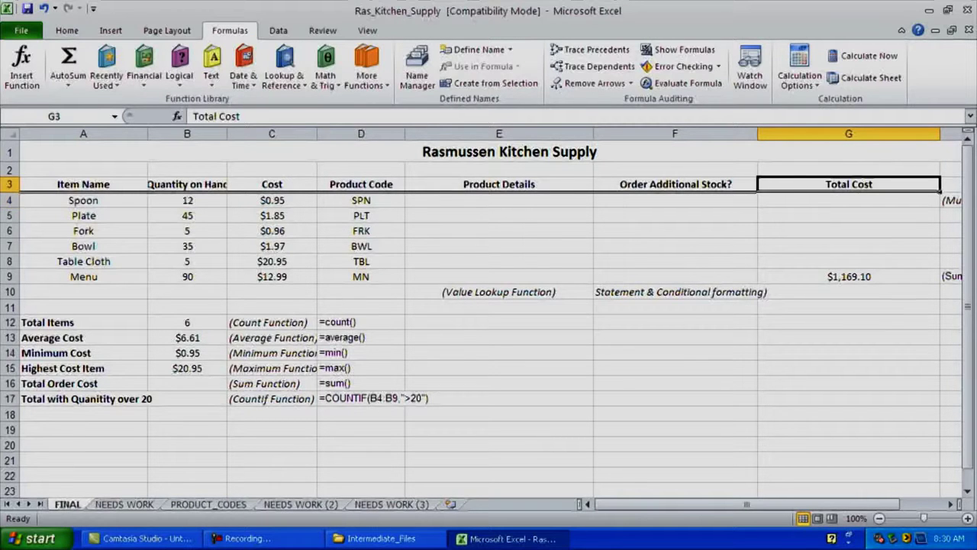
{"action": "key", "text": "F2"}
{"action": "type", "text": "of Invenstory"}
{"action": "key", "text": "Return"}
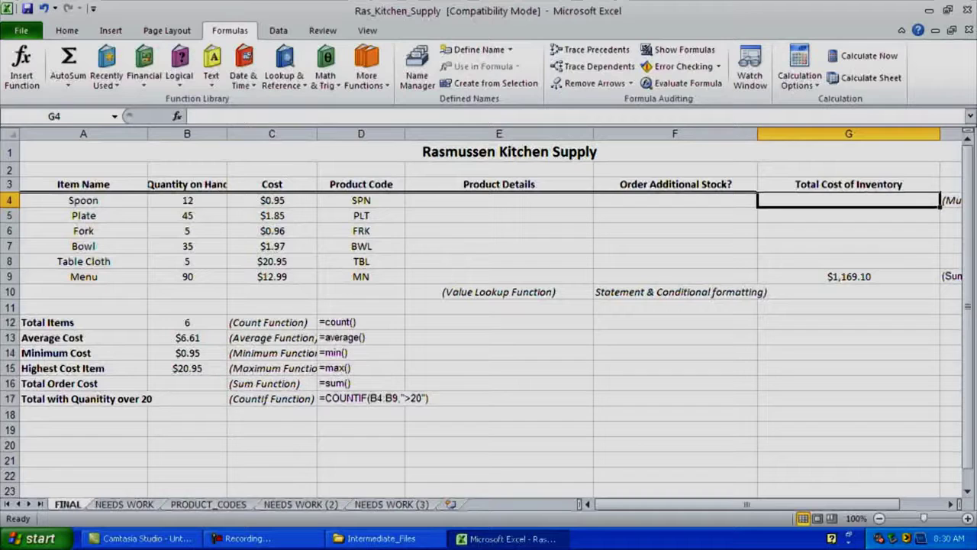
{"action": "key", "text": "Home"}
{"action": "key", "text": "Down"}
{"action": "key", "text": "Down"}
{"action": "key", "text": "Down"}
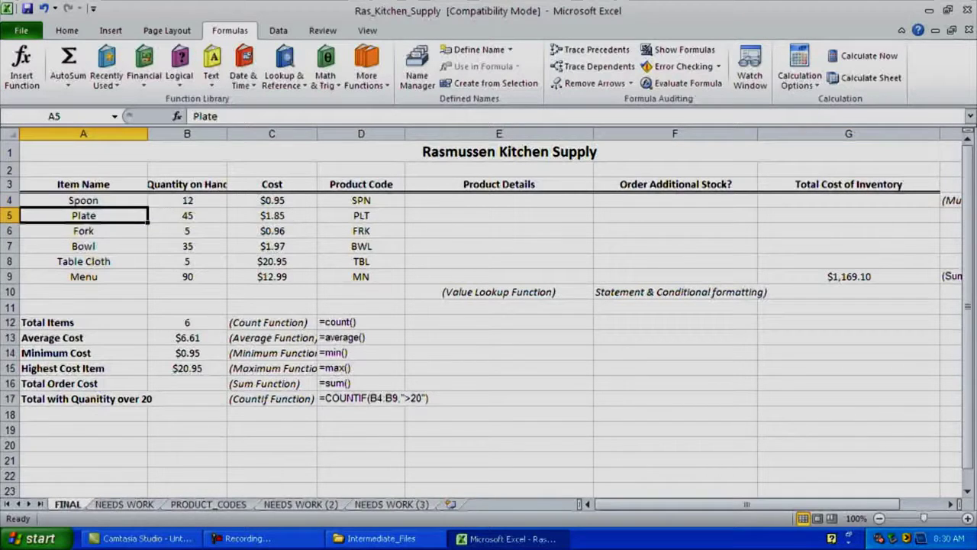
{"action": "key", "text": "Down"}
{"action": "key", "text": "Down"}
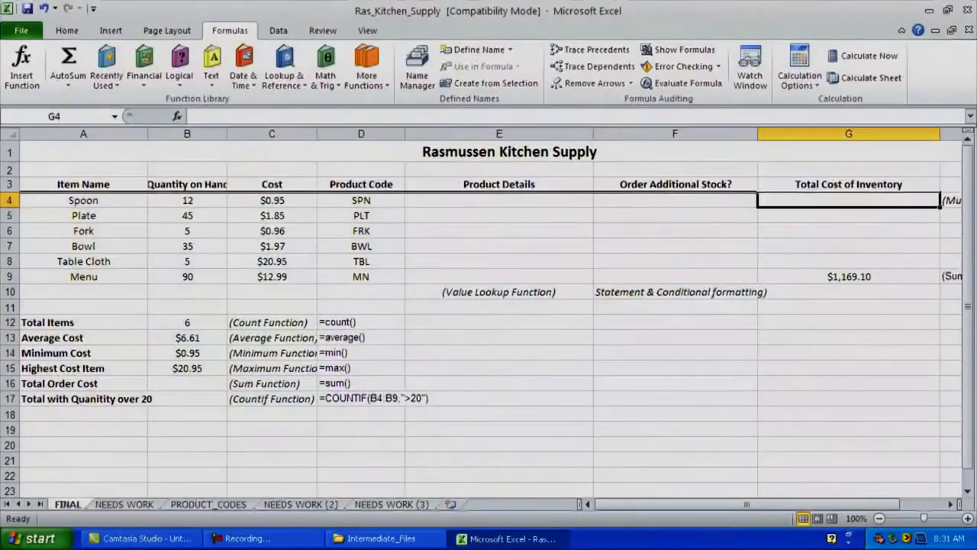
{"action": "type", "text": "=sum"}
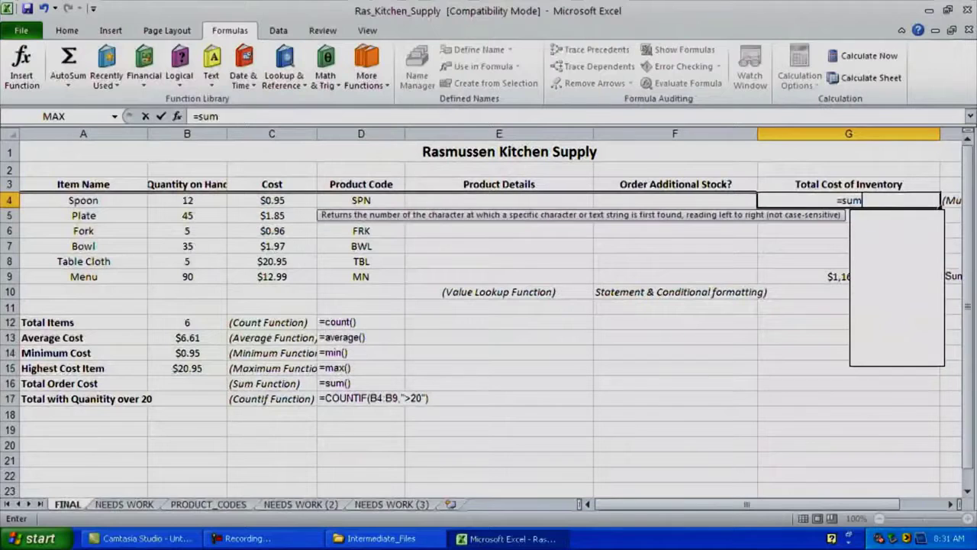
{"action": "type", "text": "("}
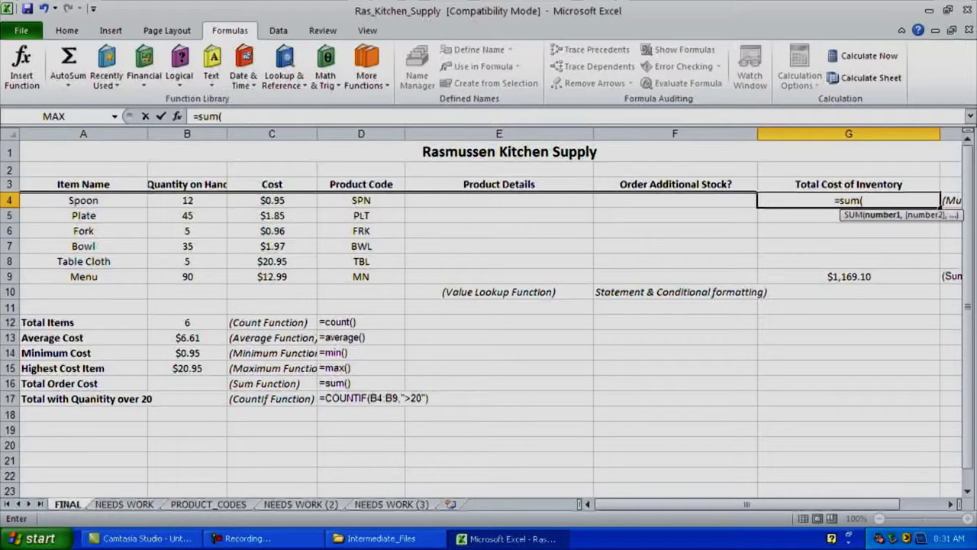
Step: Enter =sum(b4*c4) in G4 so the spoons' inventory cost shows $11.40
{"action": "type", "text": "b"}
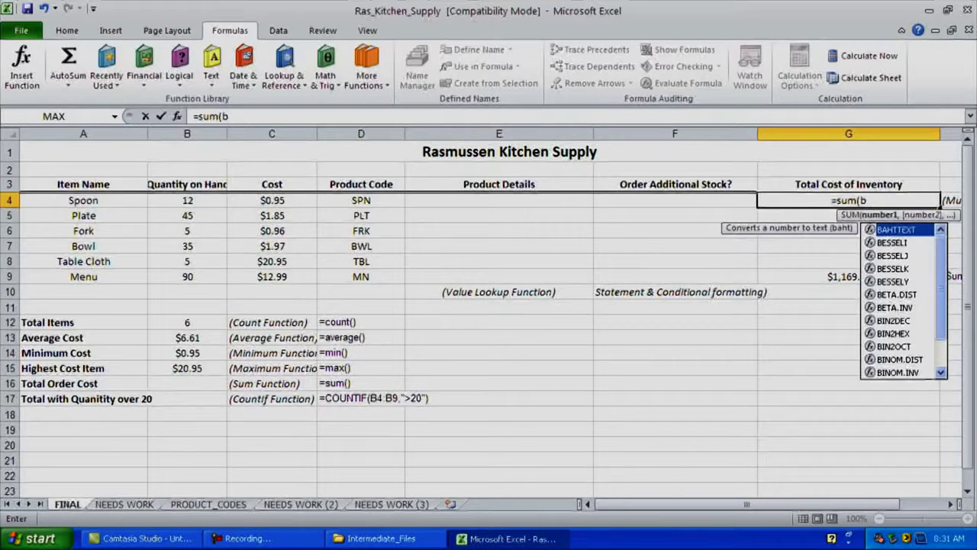
{"action": "type", "text": "4"}
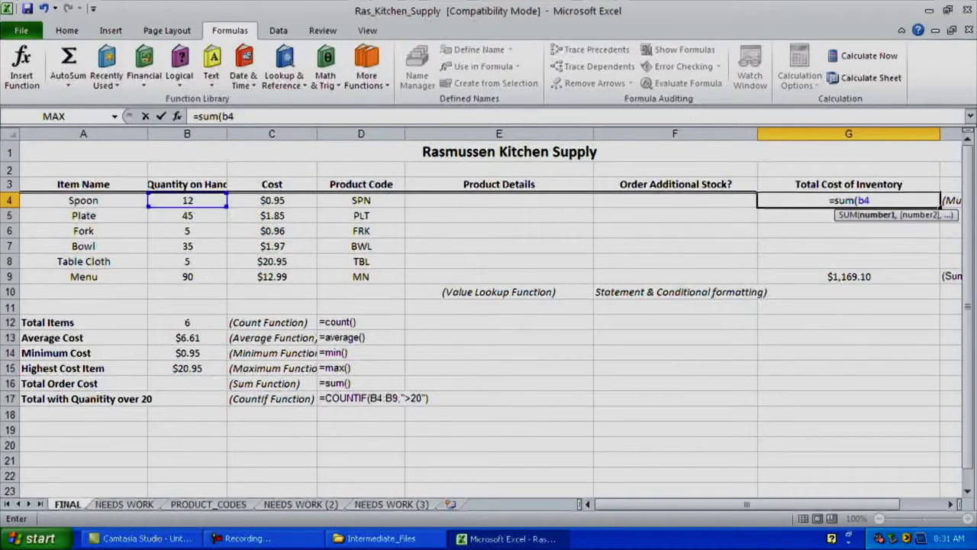
{"action": "type", "text": "*c"}
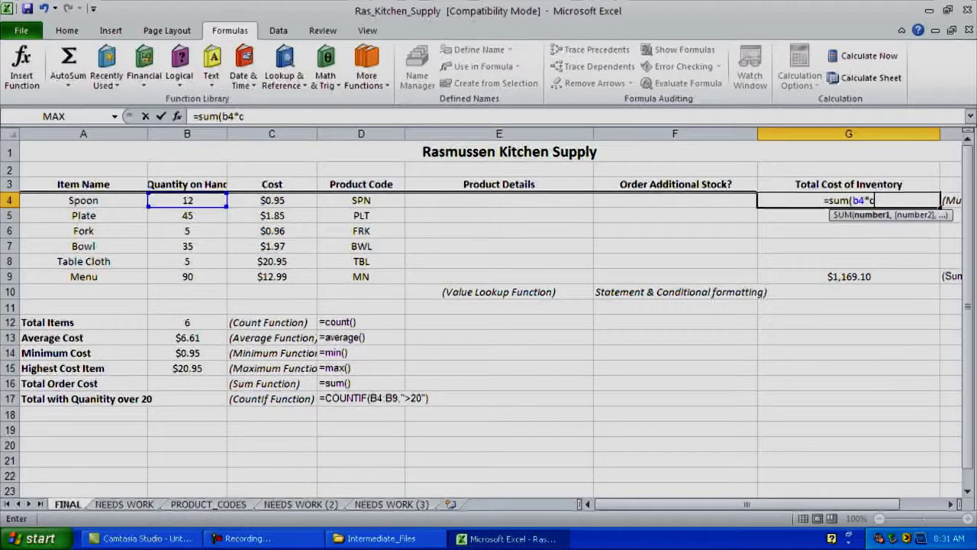
{"action": "type", "text": "4)"}
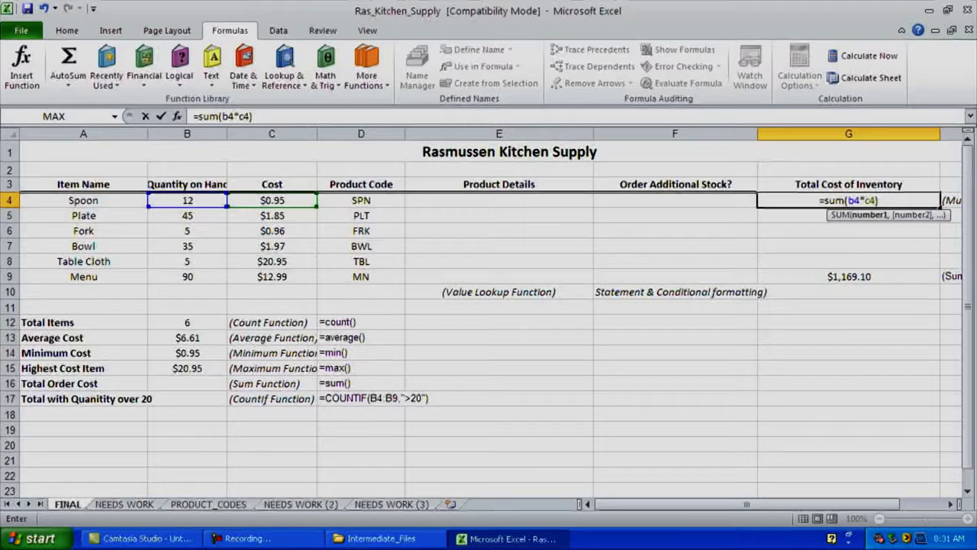
{"action": "key", "text": "Return"}
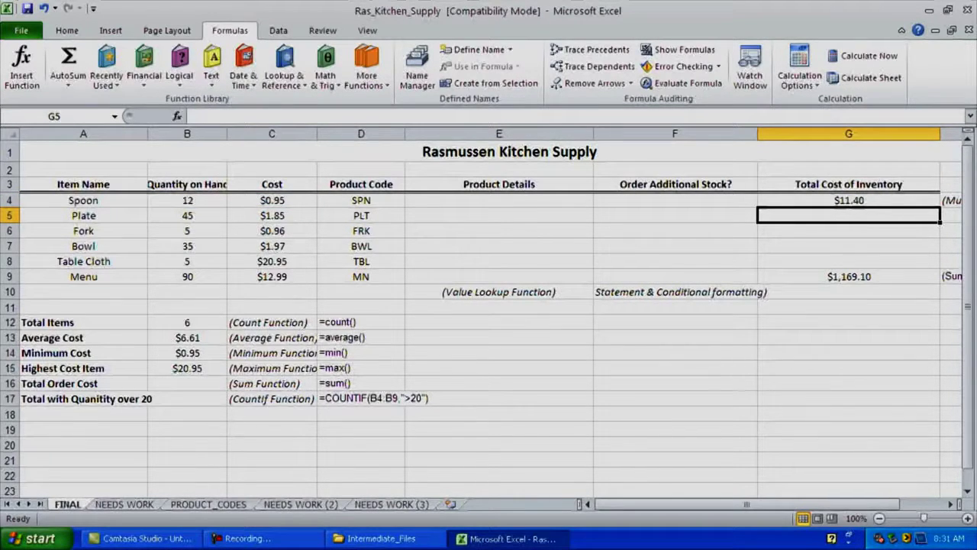
Step: Fill the G4 formula down to G8 for Plate, Fork, Bowl and Table Cloth
{"action": "left_click", "coordinate": [849, 200]}
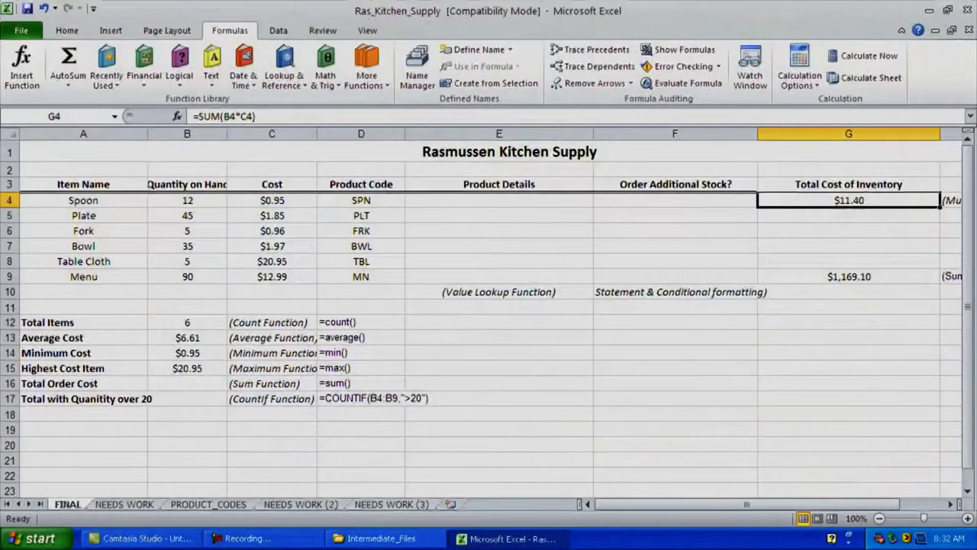
{"action": "left_click_drag", "start_coordinate": [941, 207], "coordinate": [941, 267]}
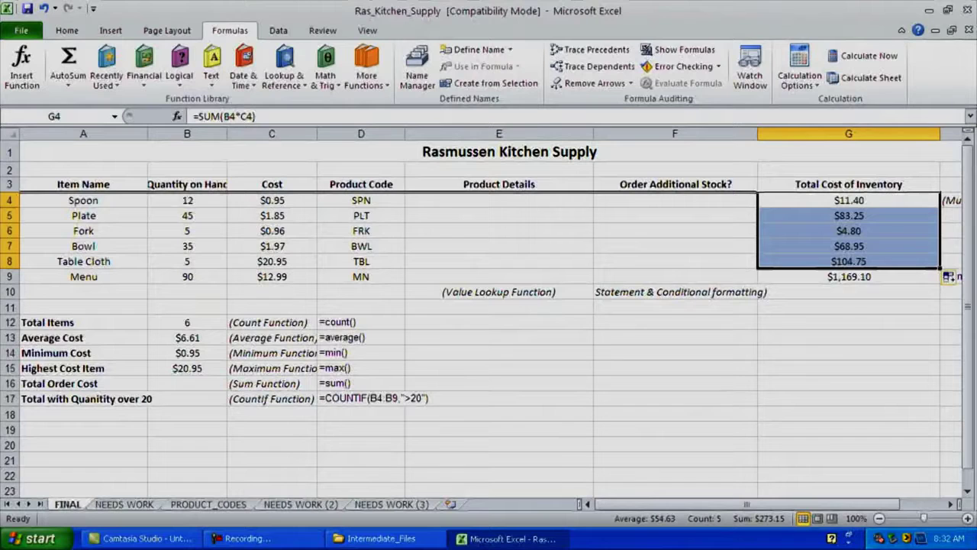
{"action": "key", "text": "Down"}
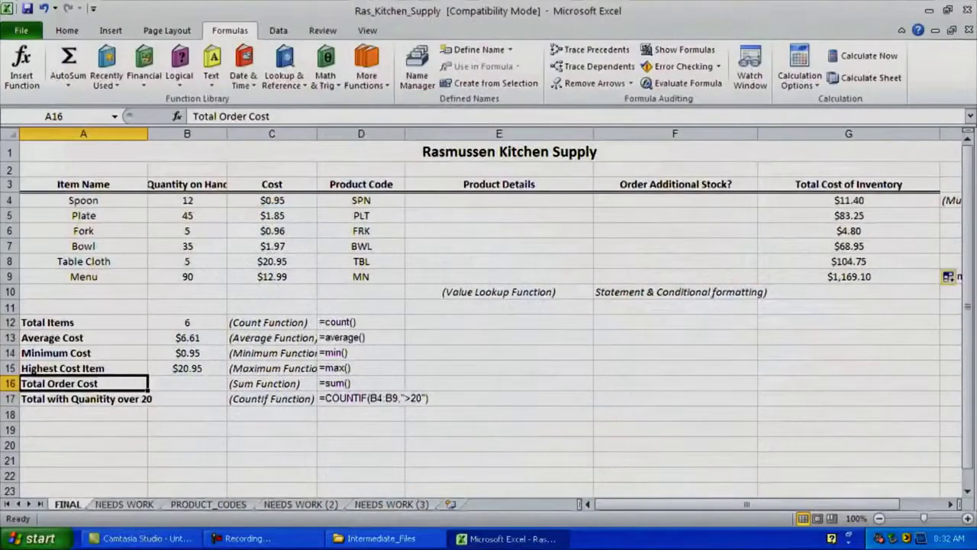
Step: Change the row 16 label from Total Order Cost to 'Total Inventory Value'
{"action": "left_click", "coordinate": [243, 116]}
{"action": "key", "text": "BackSpace"}
{"action": "key", "text": "BackSpace"}
{"action": "key", "text": "BackSpace"}
{"action": "key", "text": "BackSpace"}
{"action": "key", "text": "BackSpace"}
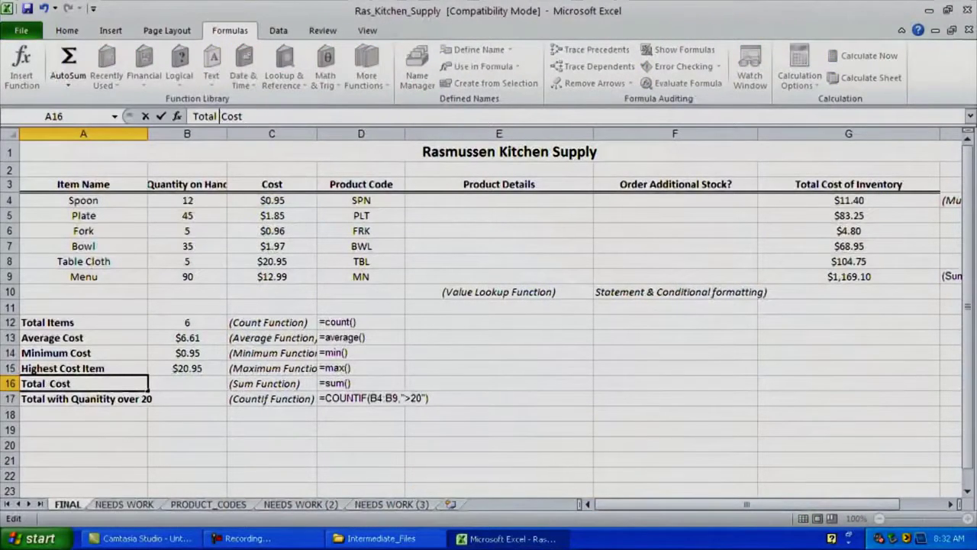
{"action": "type", "text": "Inventory Value"}
{"action": "key", "text": "Delete"}
{"action": "key", "text": "Delete"}
{"action": "key", "text": "Delete"}
{"action": "key", "text": "Delete"}
{"action": "key", "text": "Delete"}
{"action": "key", "text": "Return"}
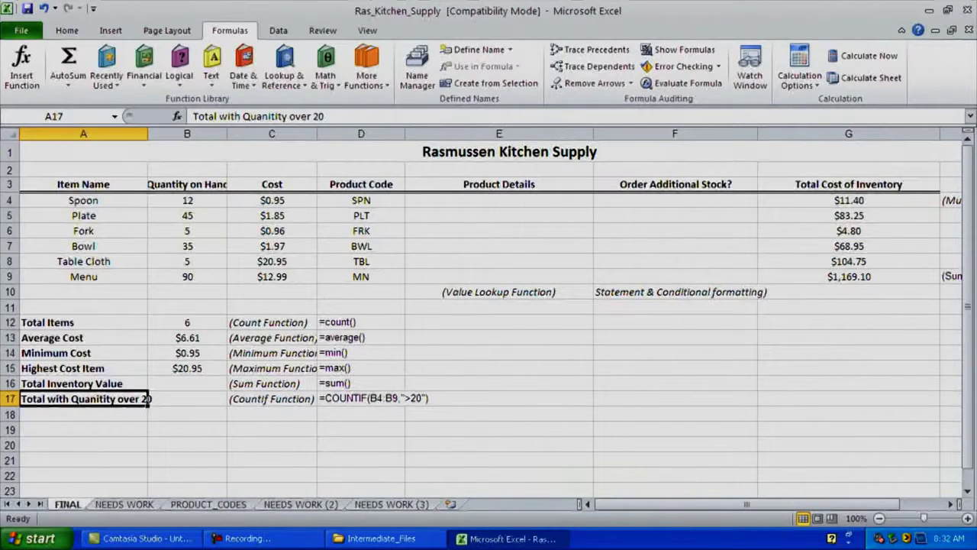
Step: Enter =SUM(G4:G9) in B16, giving a total of $1,442.25
{"action": "left_click", "coordinate": [188, 383]}
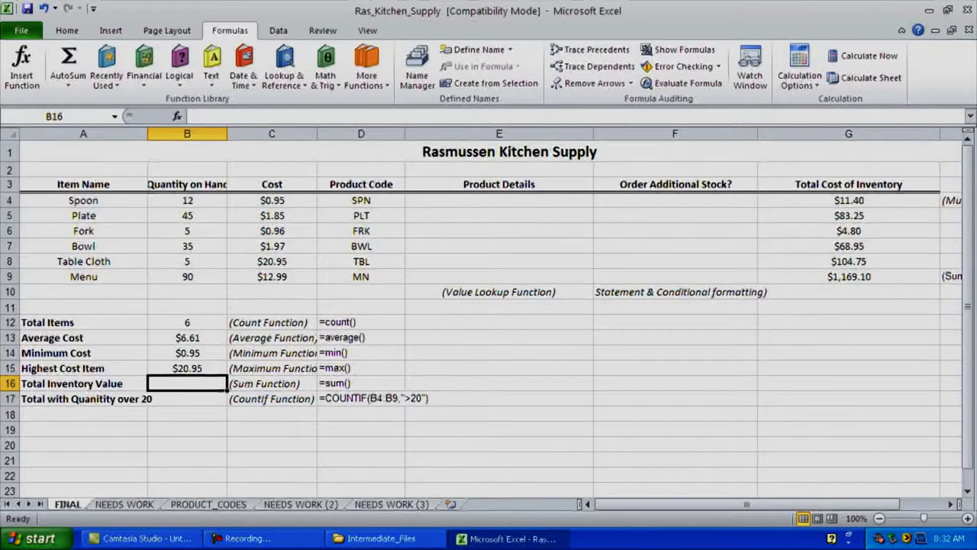
{"action": "type", "text": "=sum("}
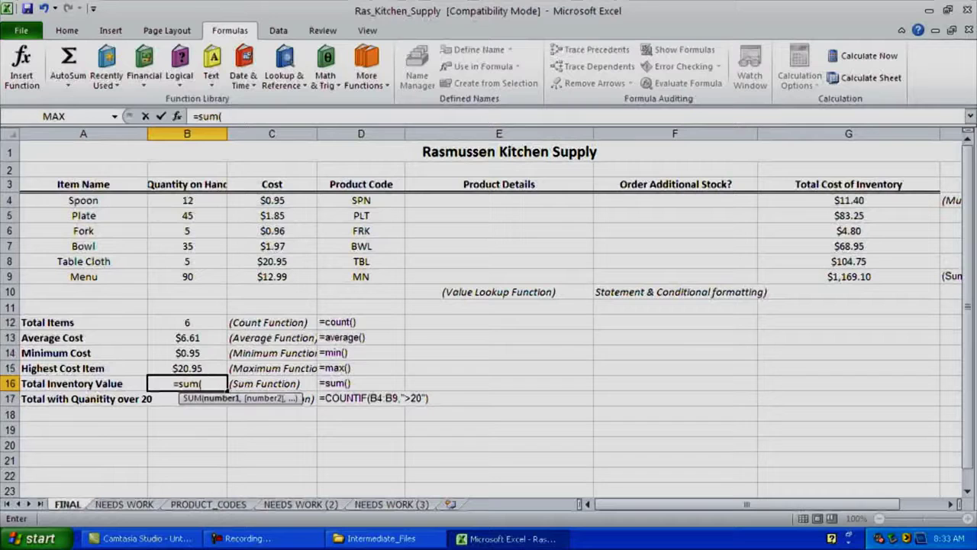
{"action": "left_click", "coordinate": [849, 200]}
{"action": "left_click_drag", "start_coordinate": [849, 200], "coordinate": [849, 277]}
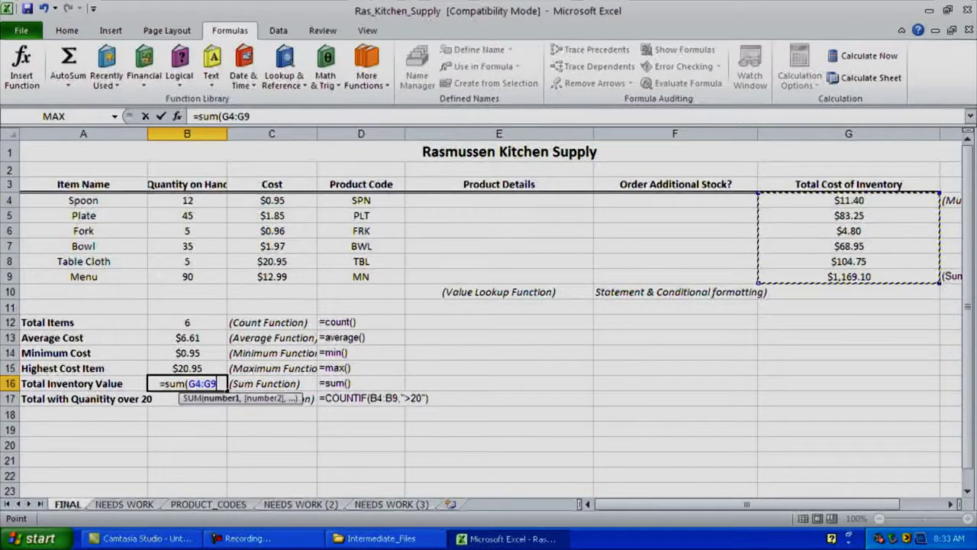
{"action": "type", "text": ")"}
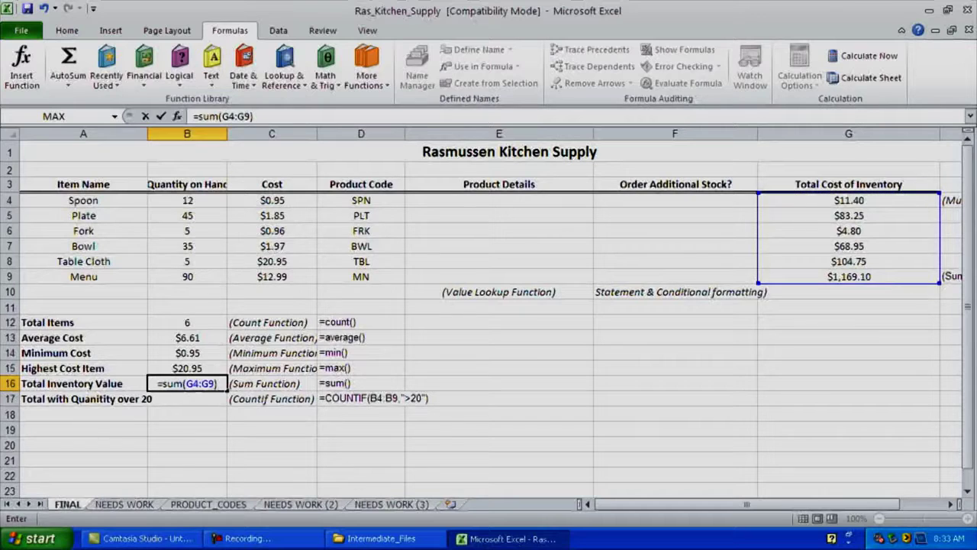
{"action": "key", "text": "Return"}
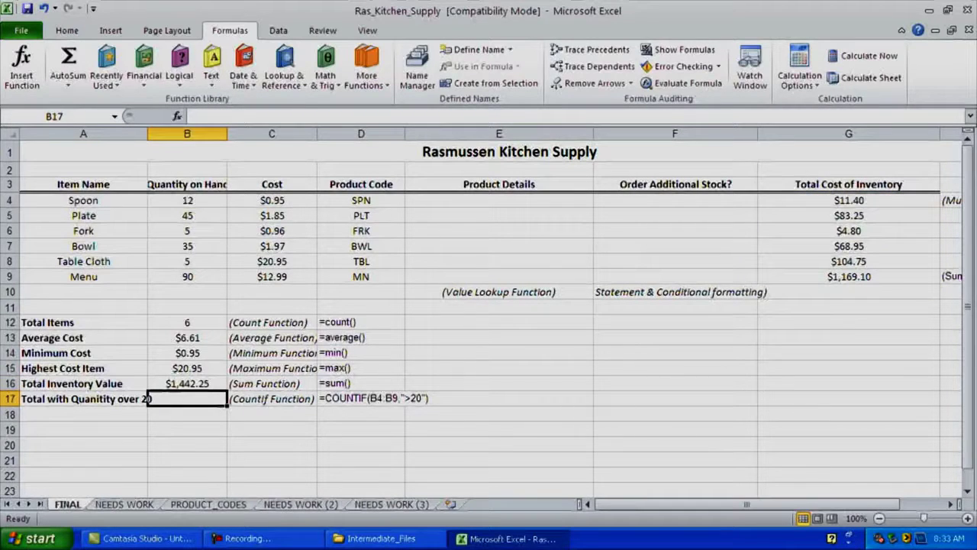
{"action": "left_click", "coordinate": [187, 383]}
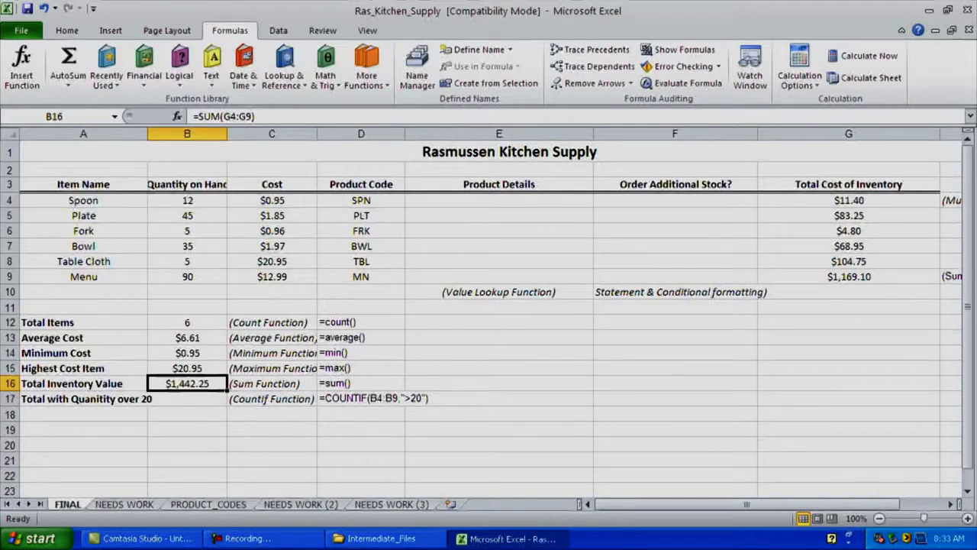